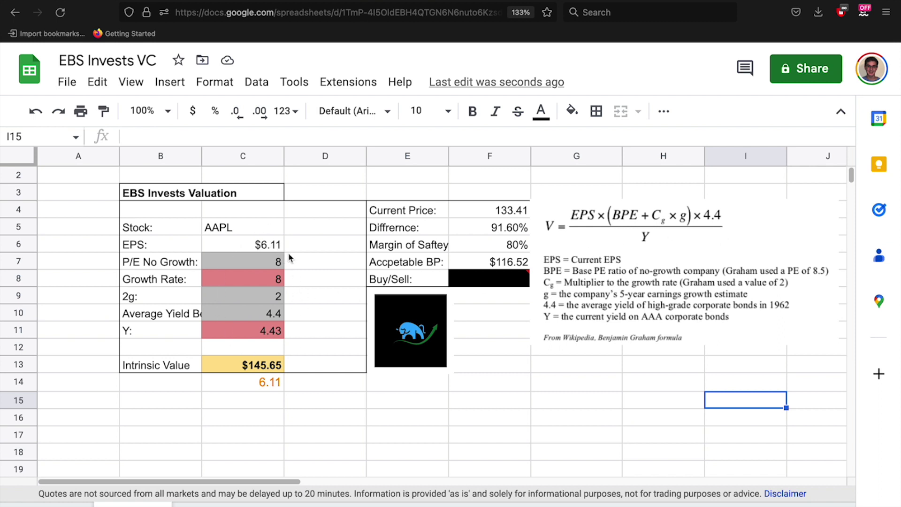
- Look up AAPL's EPS (TTM) value of 6.11 in Yahoo Finance's summary statistics
key(ctrl+Tab)
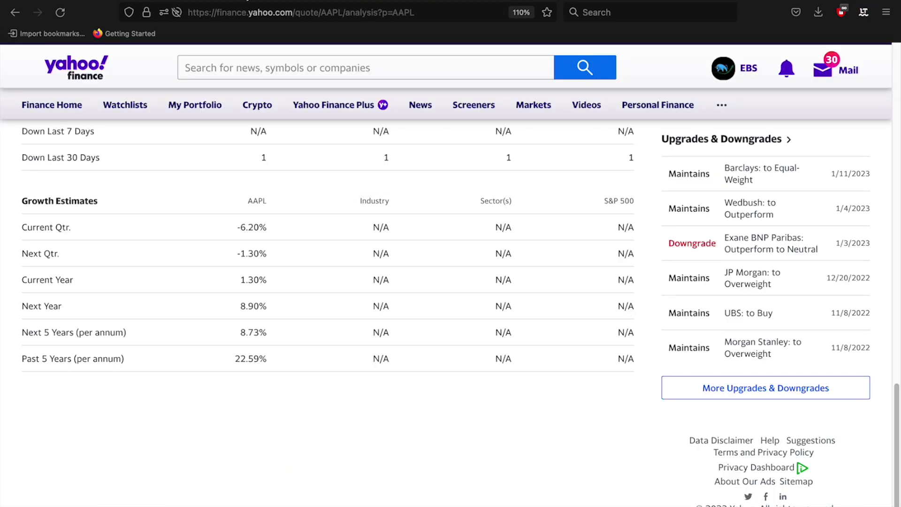
scroll(190, 251, up, 15)
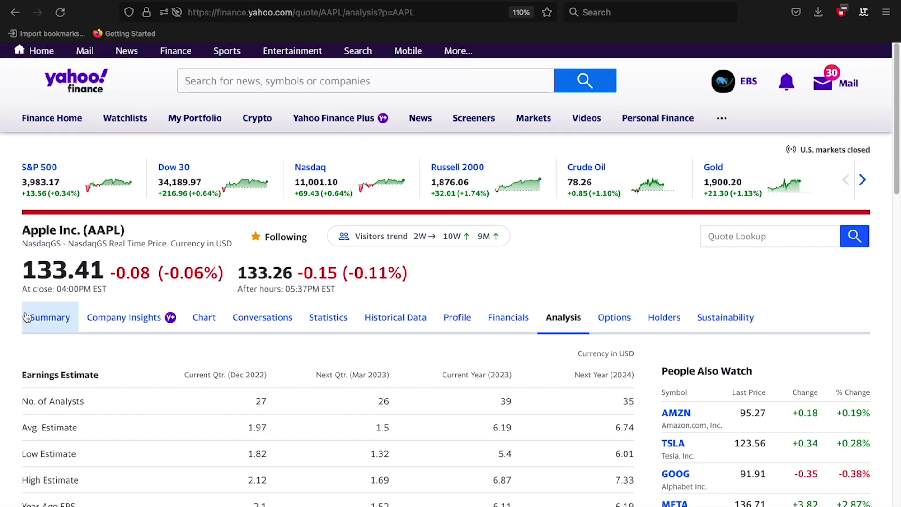
click(27, 317)
scroll(315, 281, down, 4)
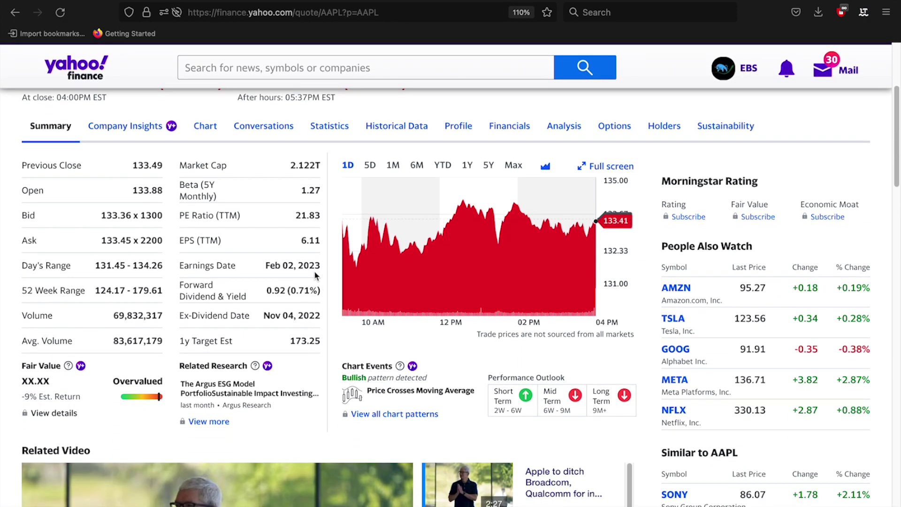
scroll(315, 276, up, 1)
triple_click(225, 253)
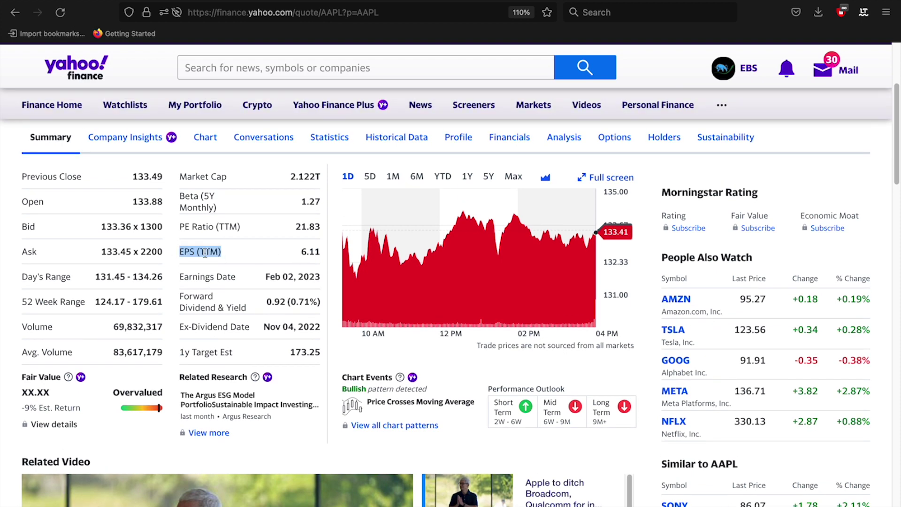
drag(300, 252, 324, 255)
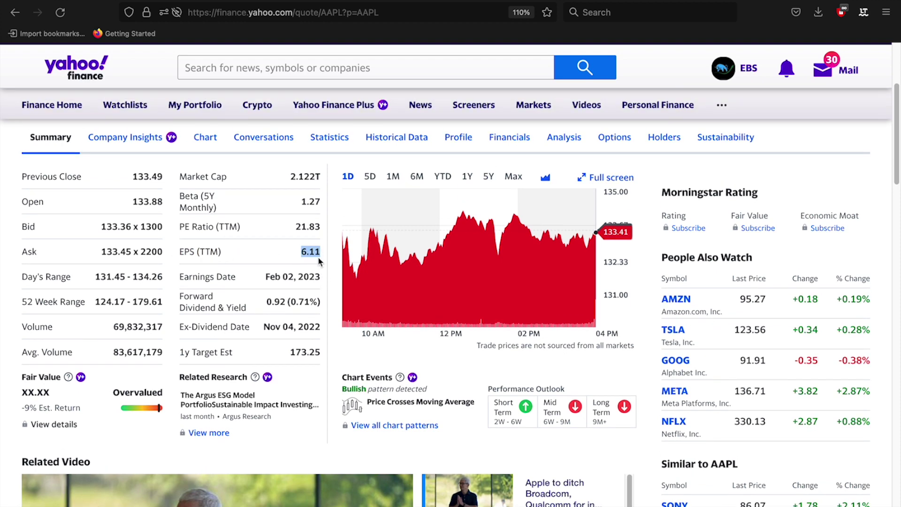
key(ctrl+Tab)
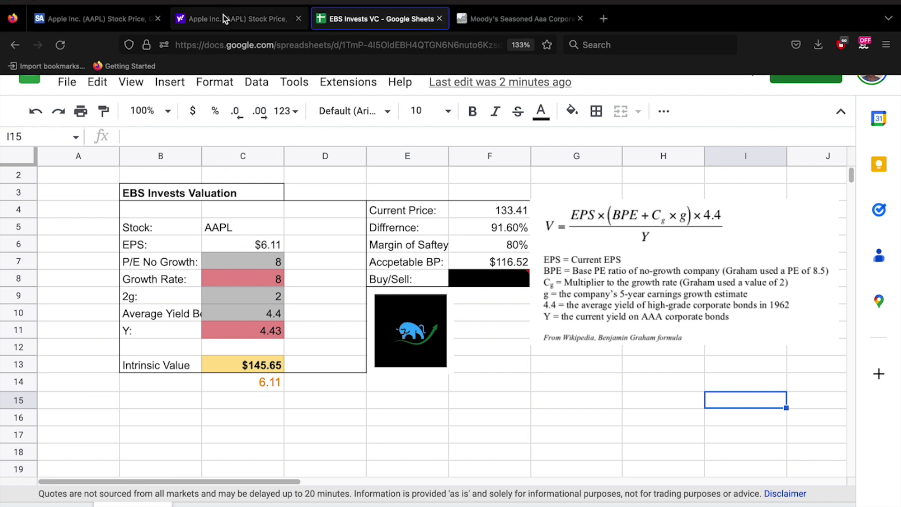
- Find AAPL's Next 5 Years growth estimate of 8.73% on Yahoo Finance's analyst estimates page
click(235, 18)
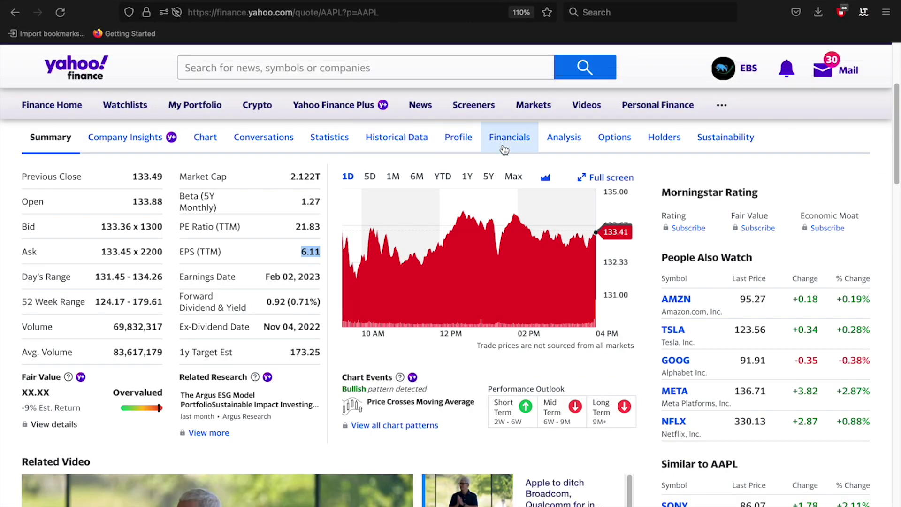
click(558, 141)
scroll(530, 227, down, 5)
scroll(529, 227, down, 10)
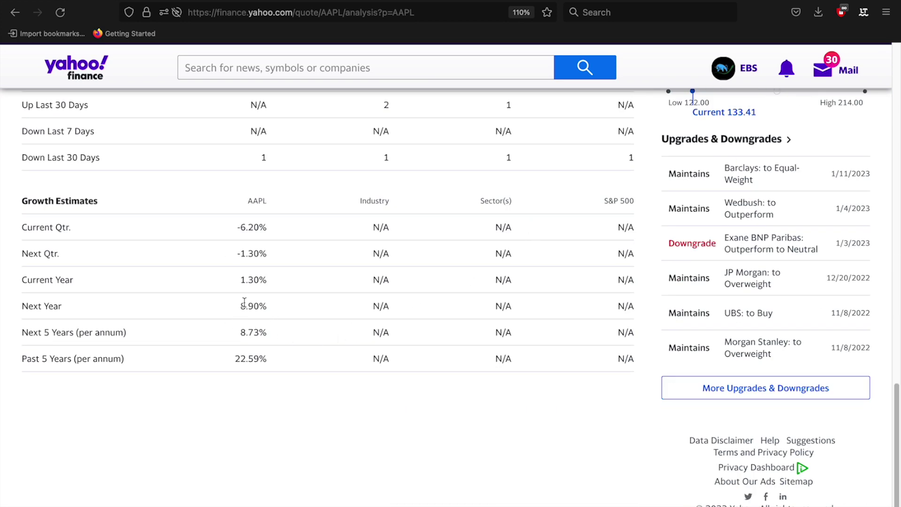
mouse_move(243, 302)
mouse_down()
mouse_move(268, 322)
mouse_move(241, 337)
mouse_move(240, 306)
mouse_up()
click(263, 318)
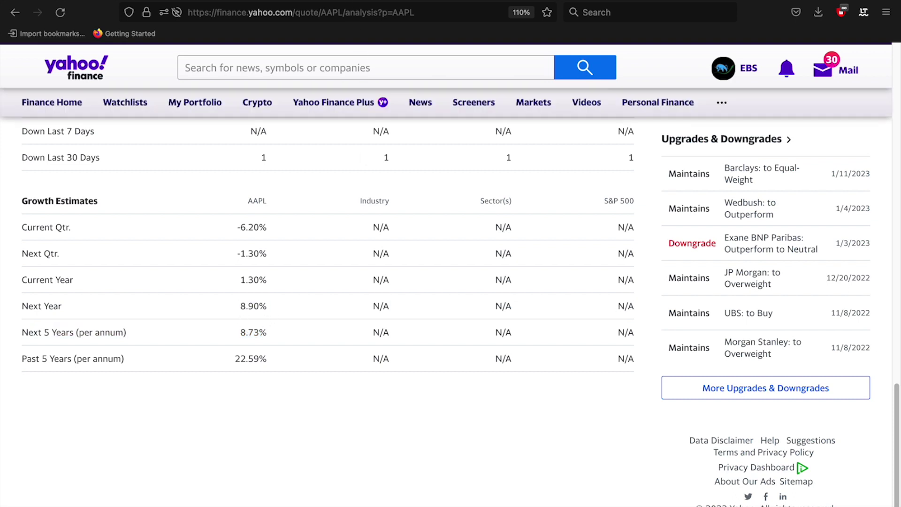
key(ctrl+Tab)
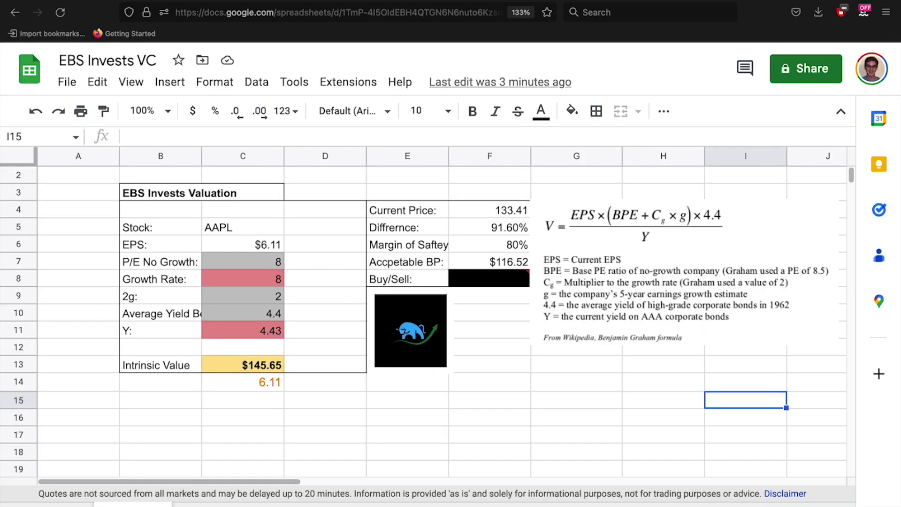
- Enter 1.5 as the 2g value in C9 and 7.5 as the no-growth P/E in C7
click(261, 301)
text(1.5)
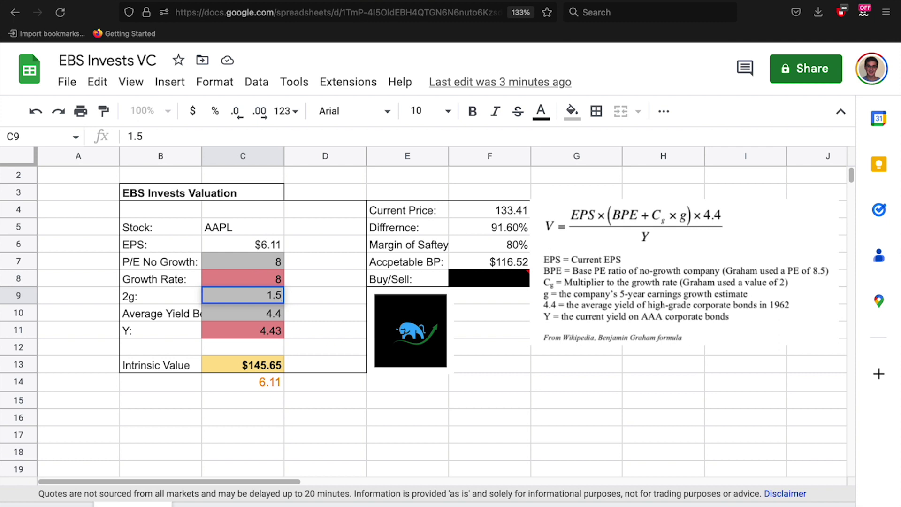
key(Return)
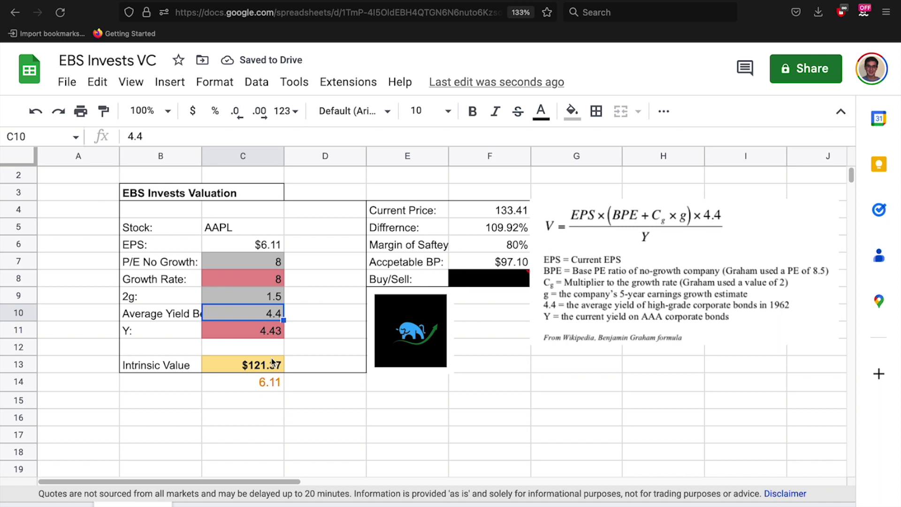
click(278, 262)
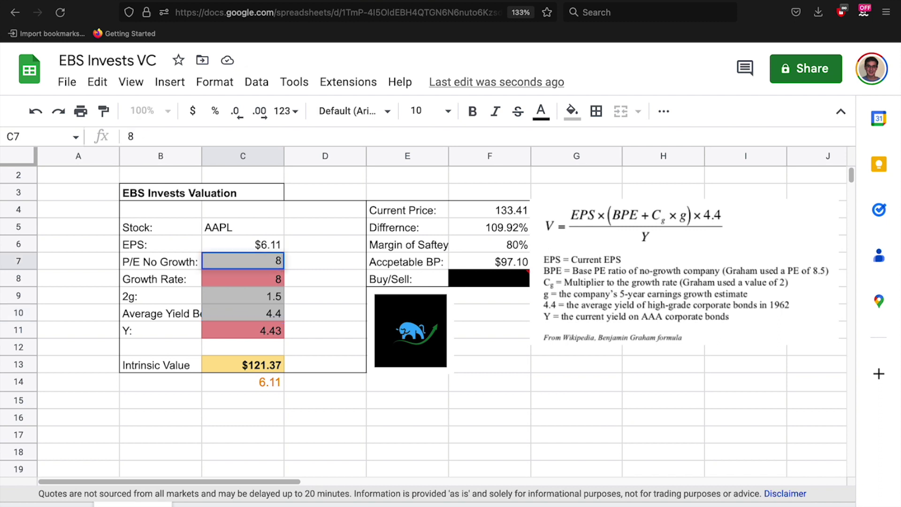
text(7.5)
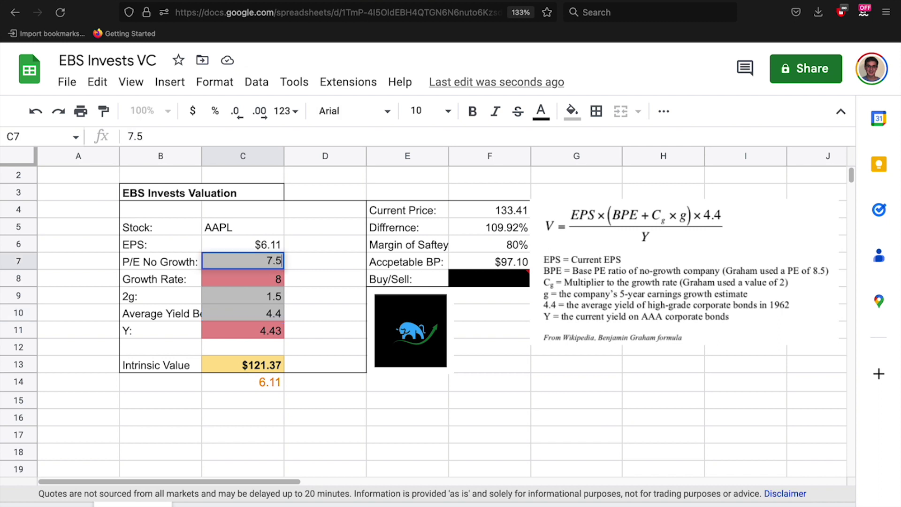
key(Return)
- Change the no-growth P/E in C7 to 8.5, then settle on 8
double_click(280, 264)
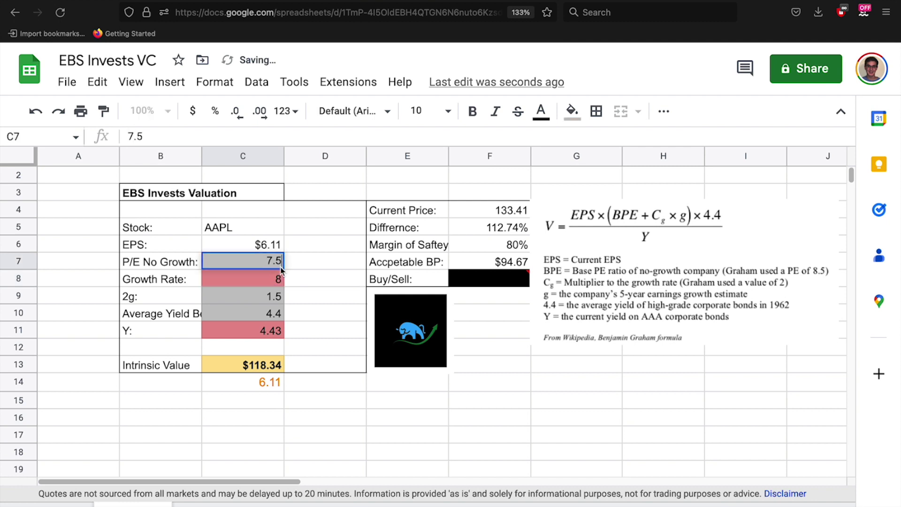
key(BackSpace)
key(BackSpace)
key(BackSpace)
text(8.5)
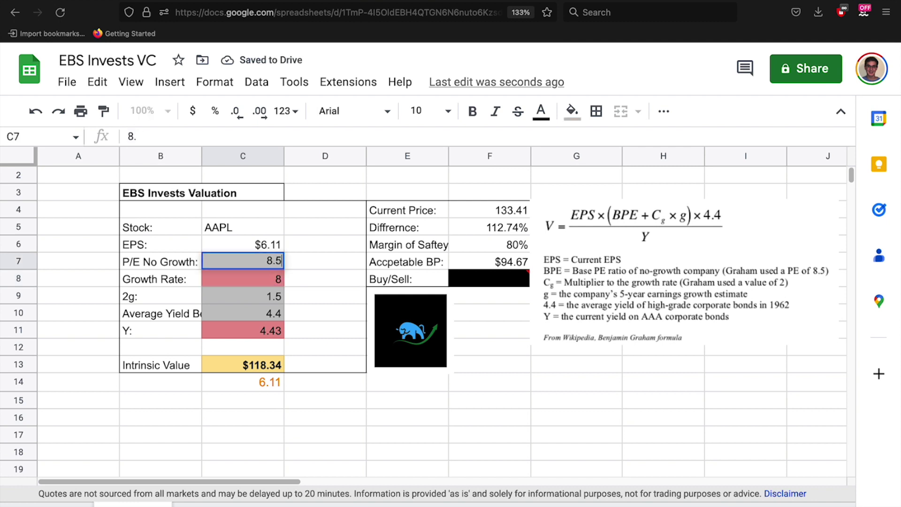
key(Return)
double_click(281, 264)
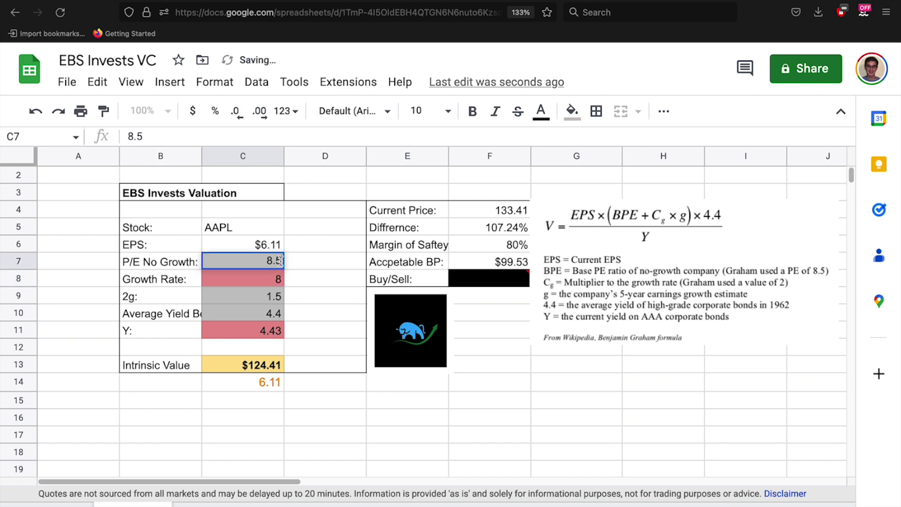
key(BackSpace)
key(BackSpace)
key(Return)
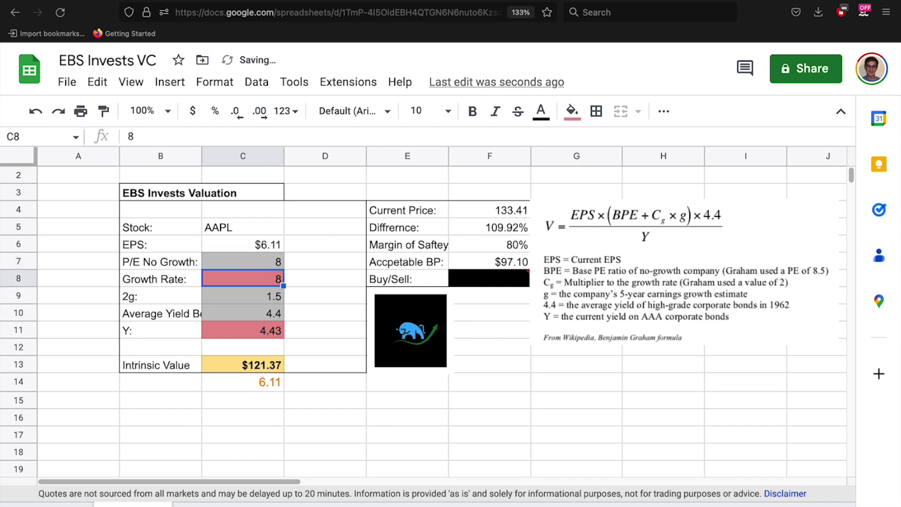
- Change the 2g value in C9 to 1, then settle on 2
double_click(280, 299)
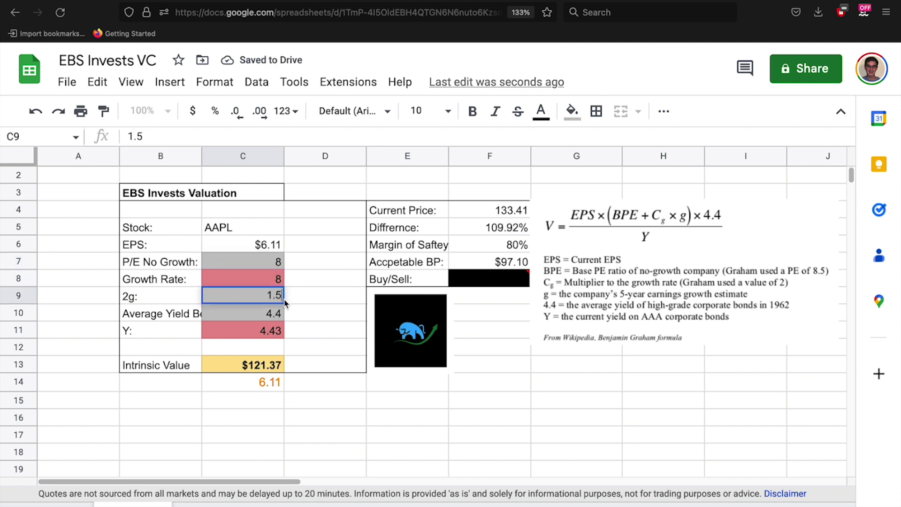
key(BackSpace)
key(BackSpace)
key(Return)
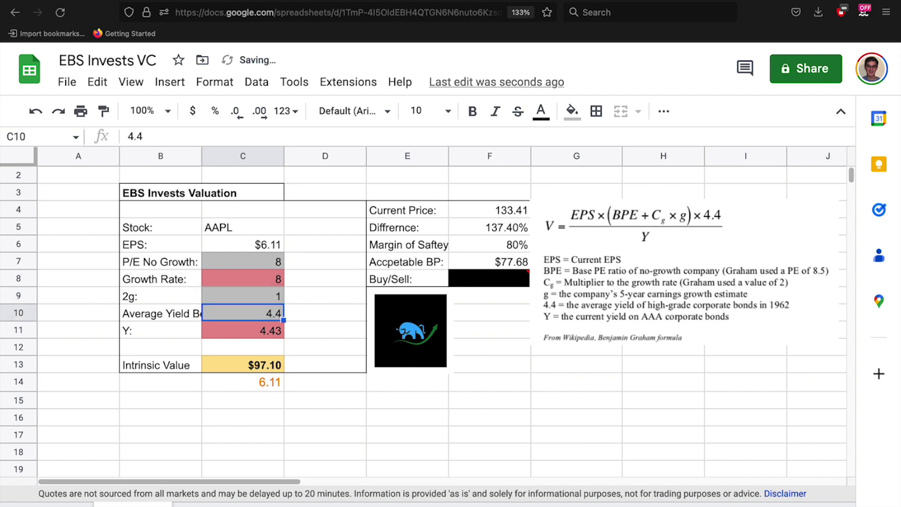
double_click(280, 297)
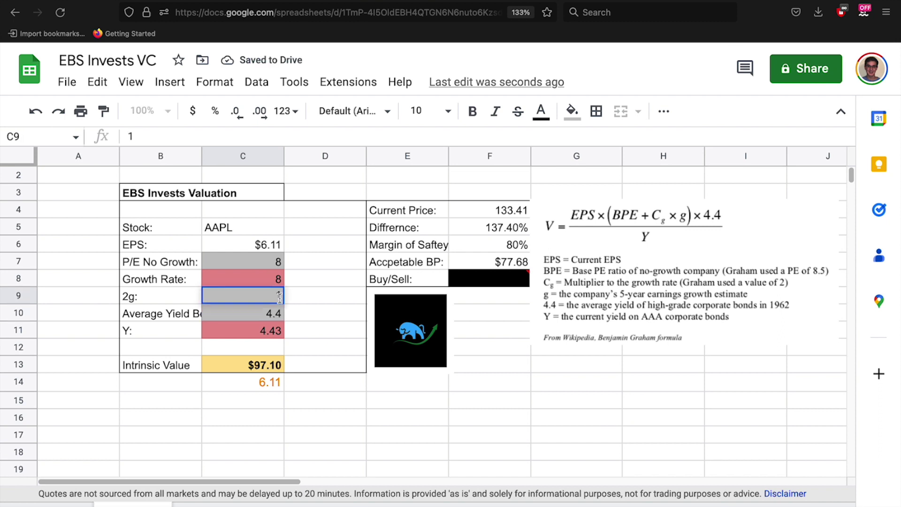
key(BackSpace)
text(2)
key(Return)
key(Up)
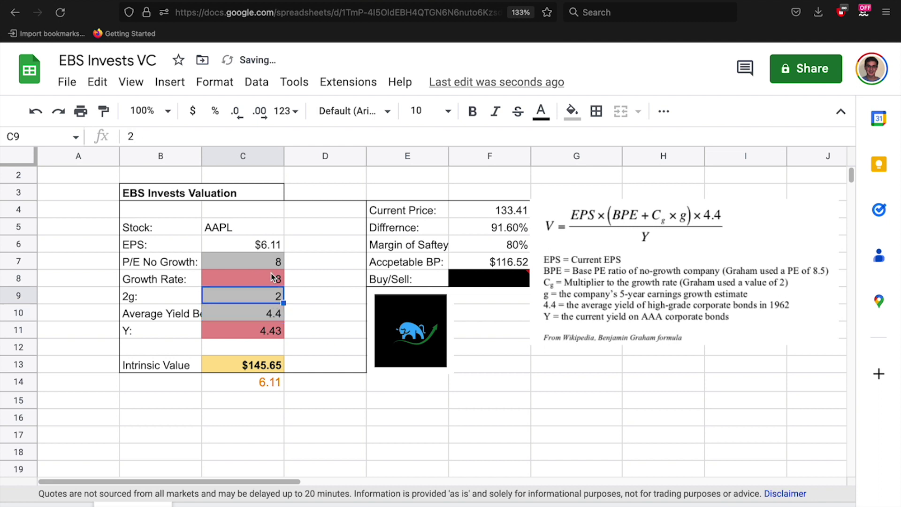
key(Up)
key(Up)
click(271, 301)
- Review the Average Yield in C10 and the Y bond yield in C11
click(249, 315)
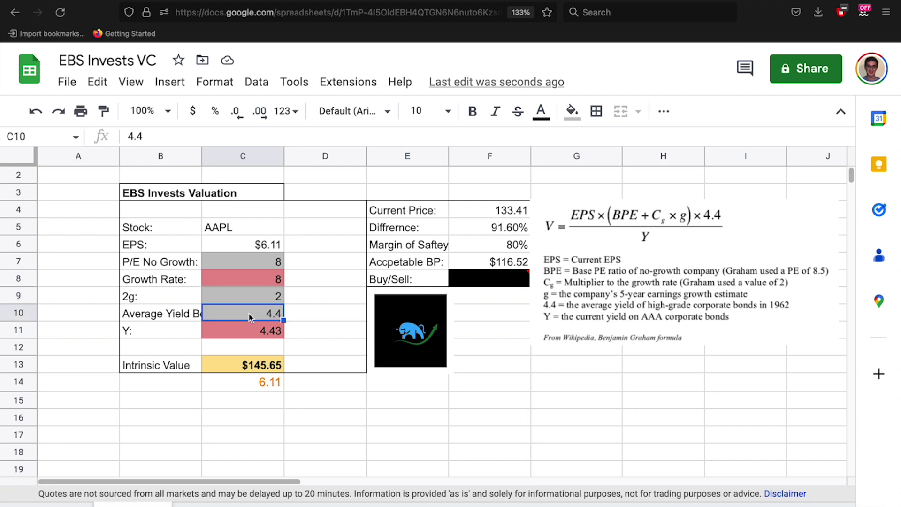
click(263, 334)
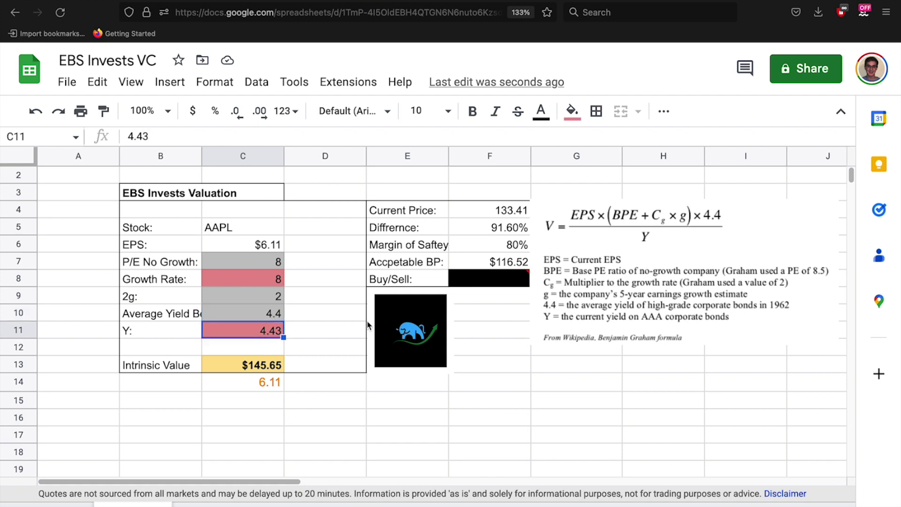
click(501, 1)
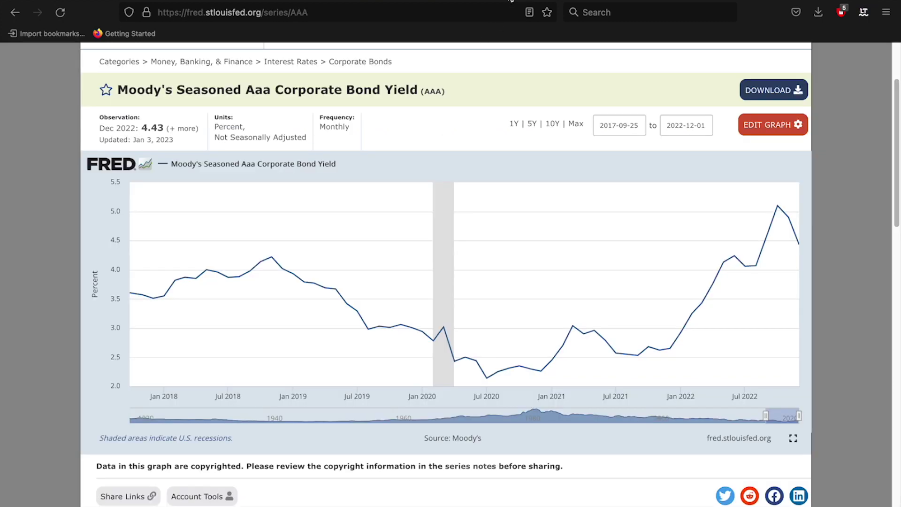
- Open the St. Louis Fed's Moody's Seasoned Aaa Corporate Bond Yield series from the search results
click(15, 12)
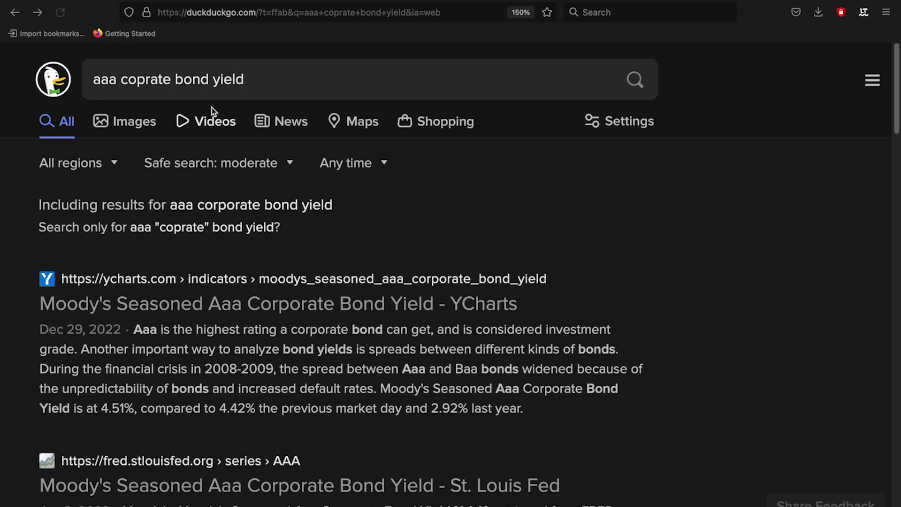
drag(284, 81, 70, 78)
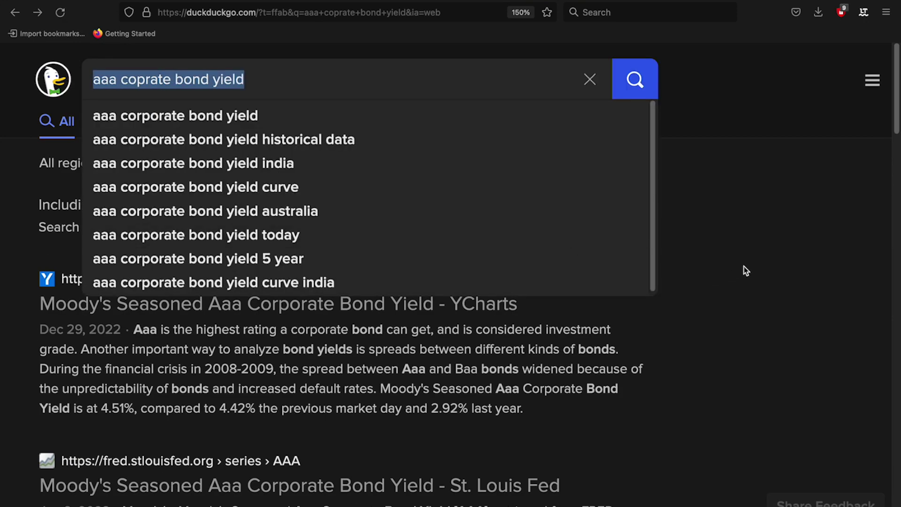
click(746, 264)
scroll(747, 261, down, 4)
click(279, 311)
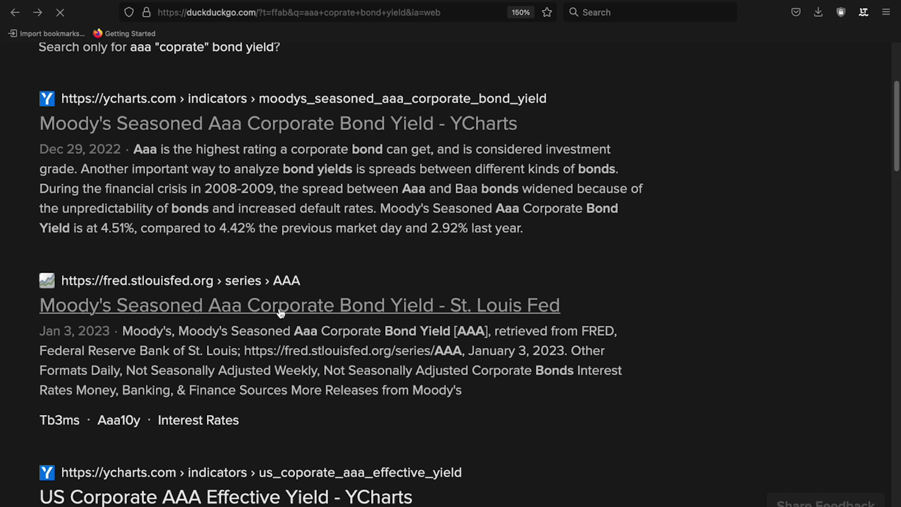
- Narrow the yield chart to mid-2017 through 2022
scroll(348, 342, down, 3)
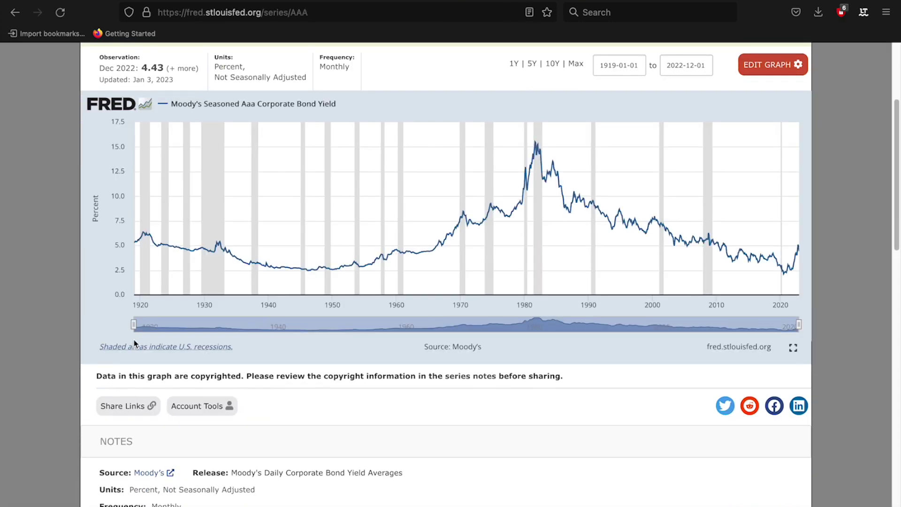
drag(134, 324, 773, 315)
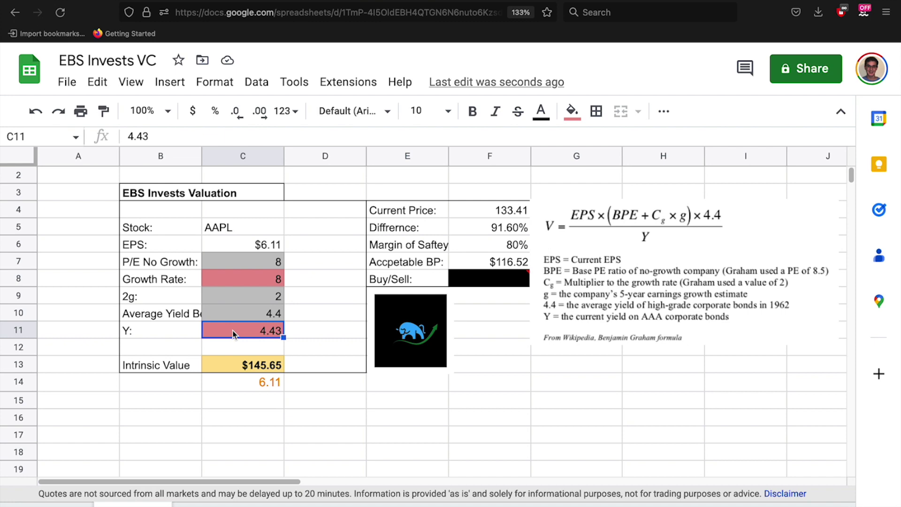
key(ctrl+Tab)
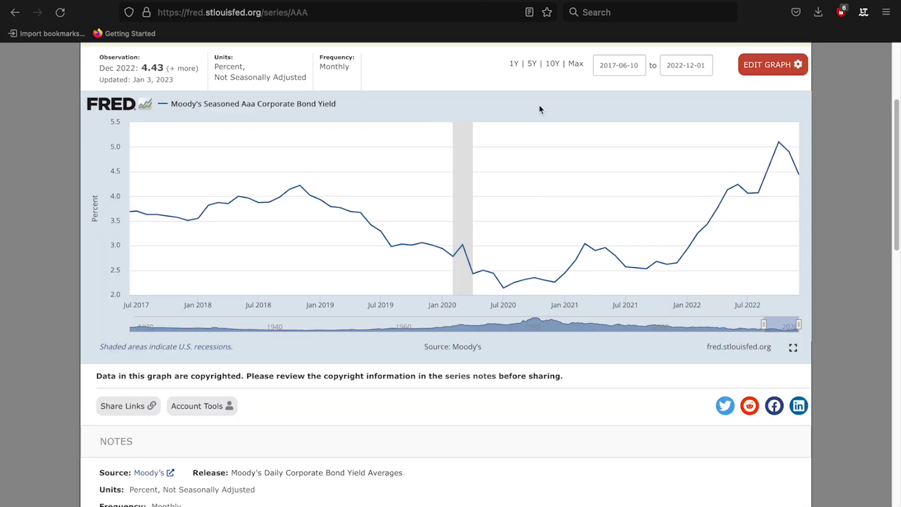
mouse_move(507, 250)
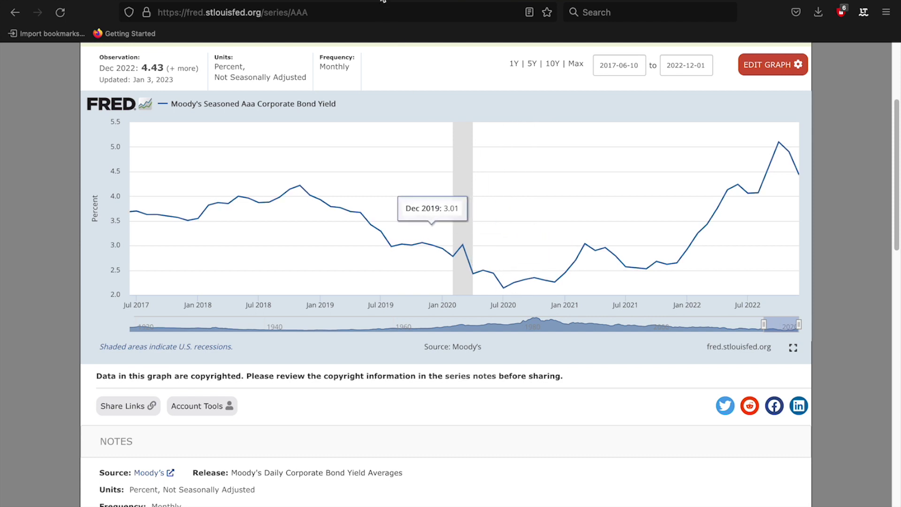
key(ctrl+shift+Tab)
- Enter 2.14 as the AAA bond yield Y in C11
key(Delete)
text(2.1)
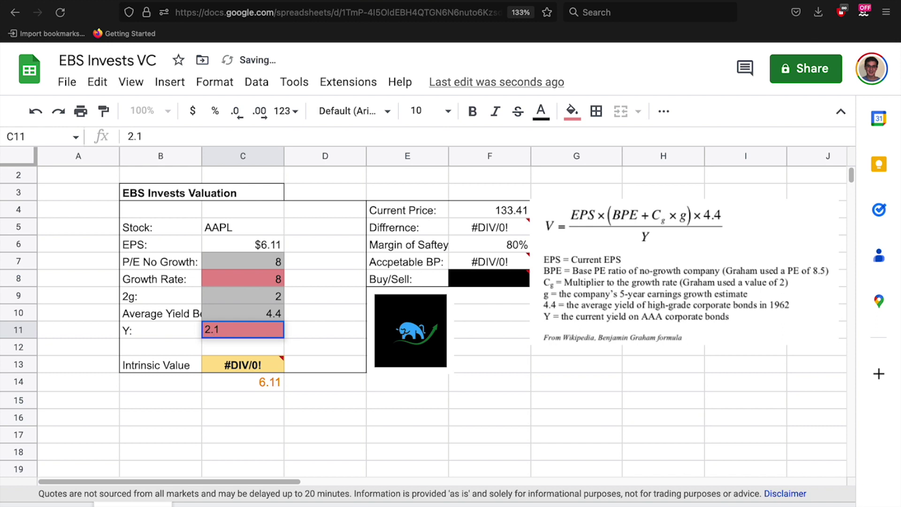
text(4)
key(Return)
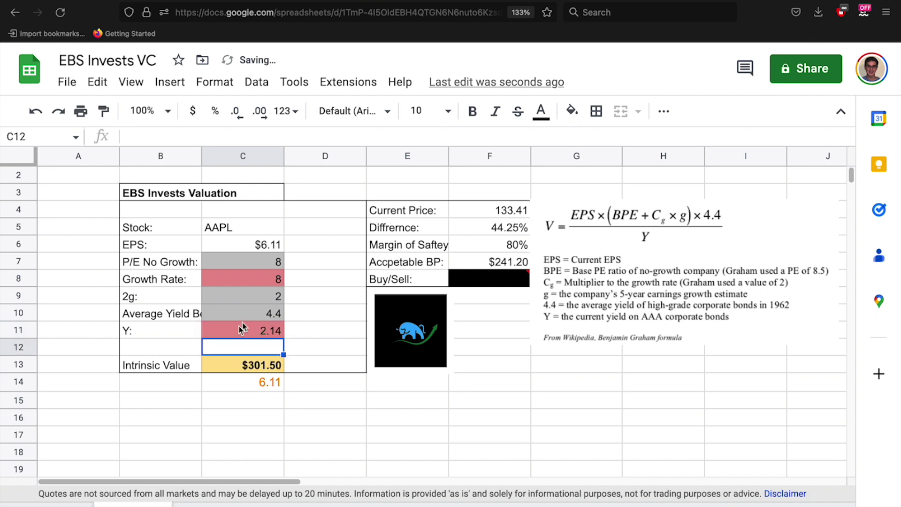
- Set Y in C11 back to 4.43, restoring the $145.65 intrinsic value
click(267, 336)
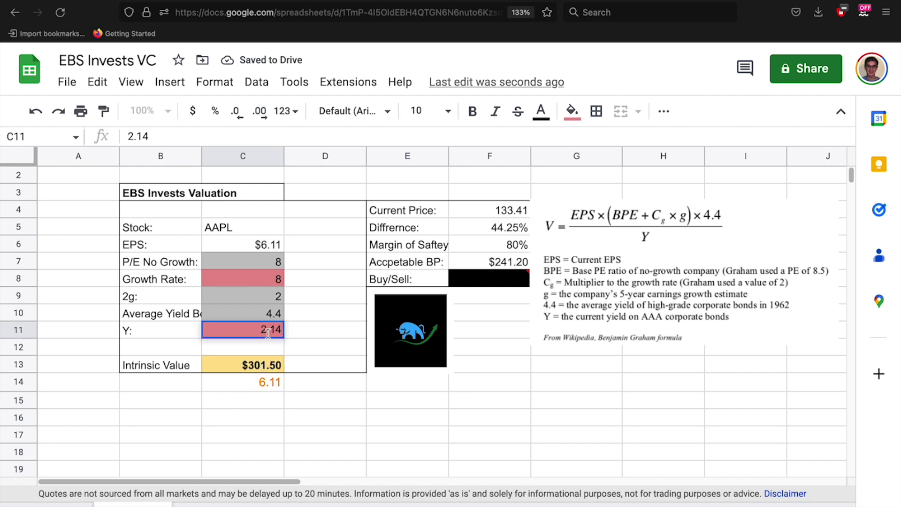
key(Return)
key(BackSpace)
key(BackSpace)
key(BackSpace)
key(BackSpace)
text(4.42)
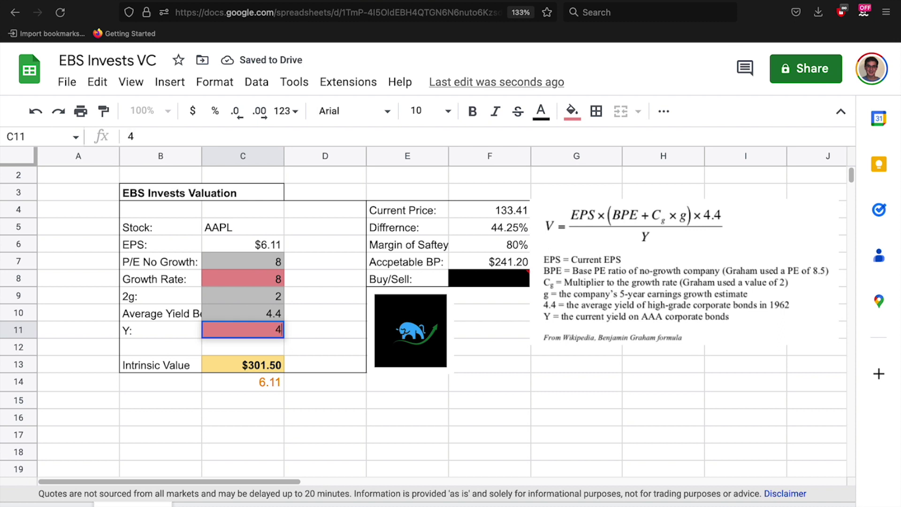
key(BackSpace)
text(3)
key(Return)
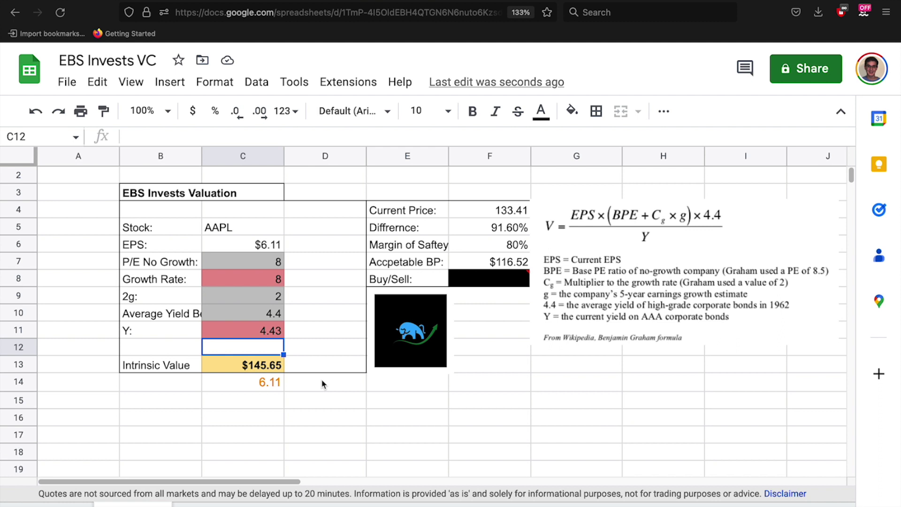
click(280, 370)
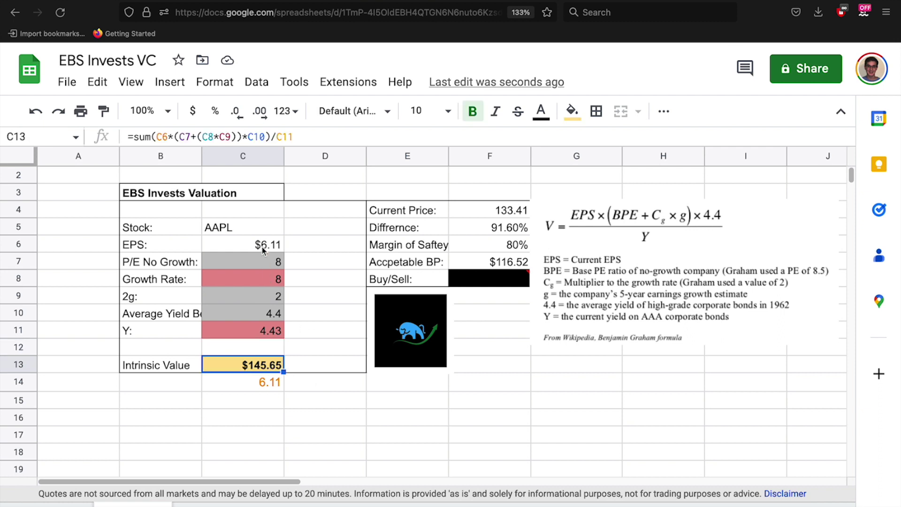
drag(263, 247, 248, 330)
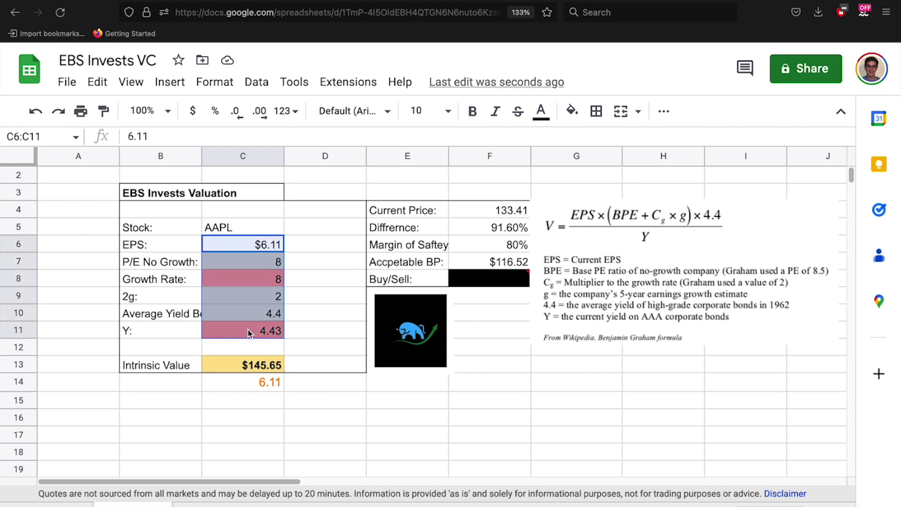
click(298, 330)
click(279, 299)
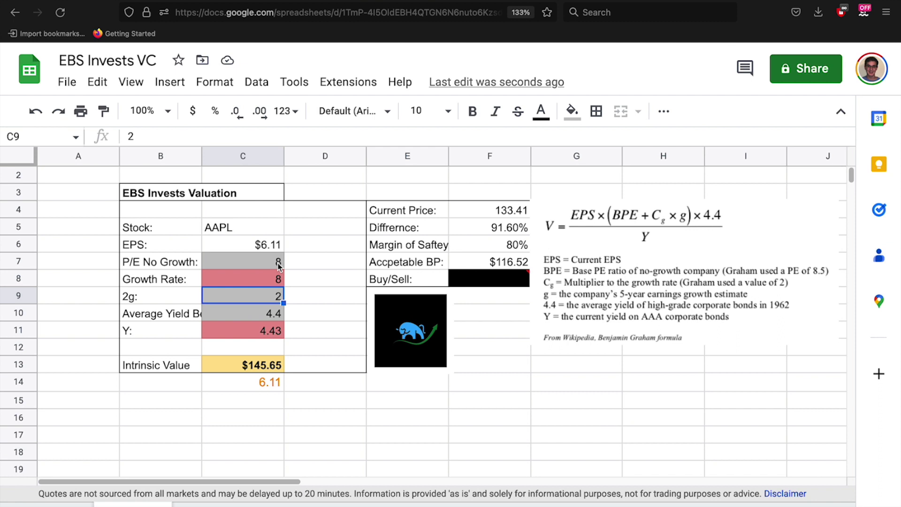
click(261, 368)
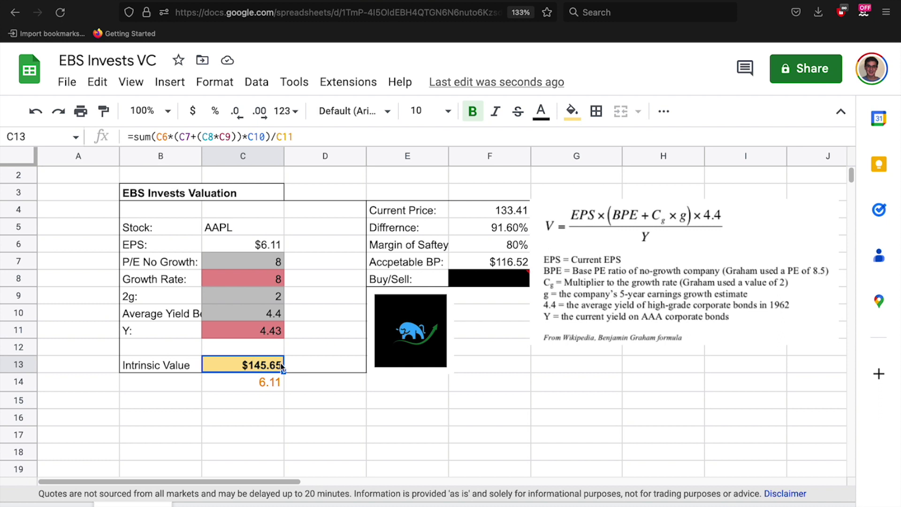
click(510, 214)
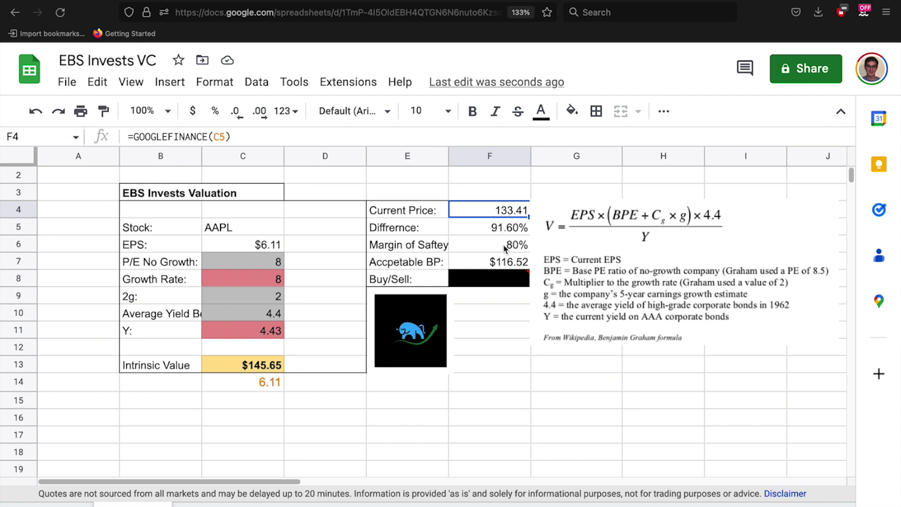
click(492, 264)
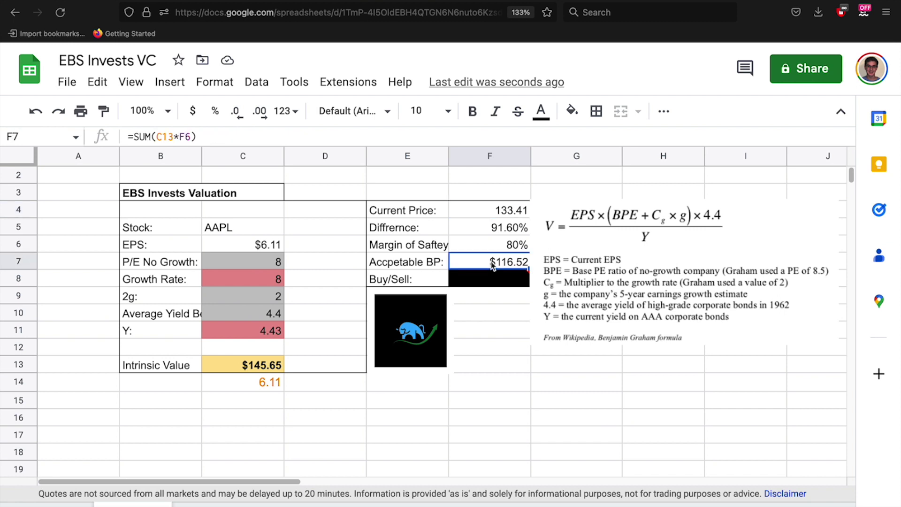
click(482, 319)
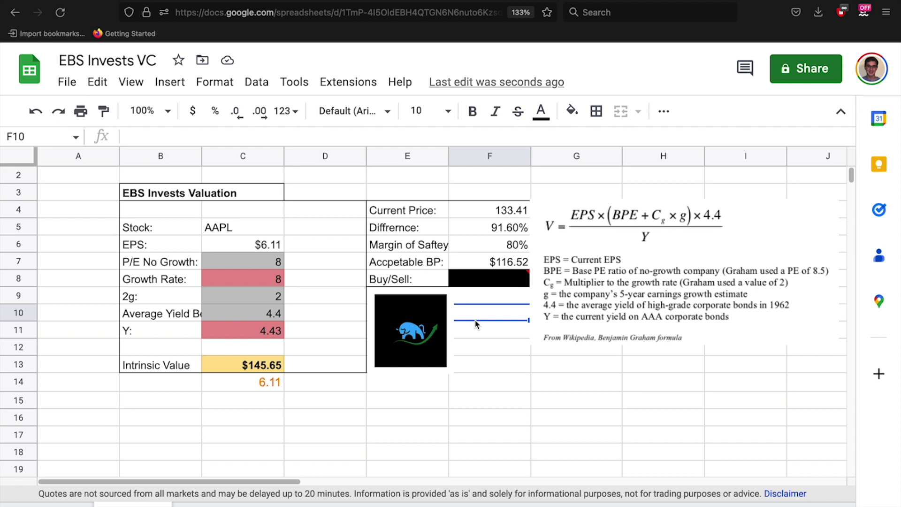
click(236, 249)
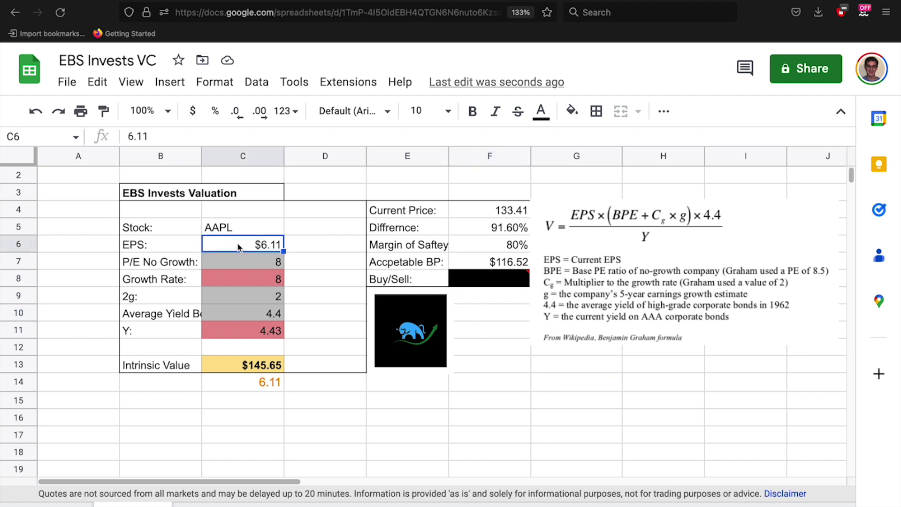
click(256, 269)
click(258, 281)
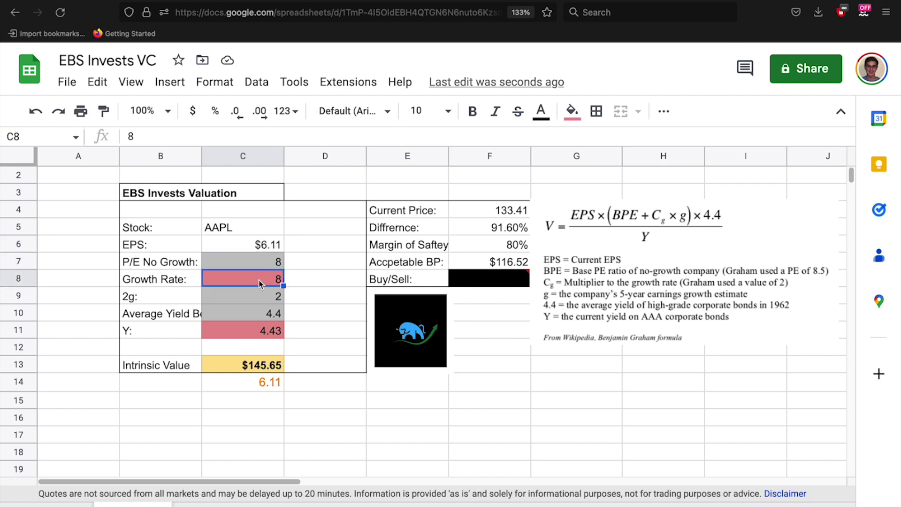
click(270, 300)
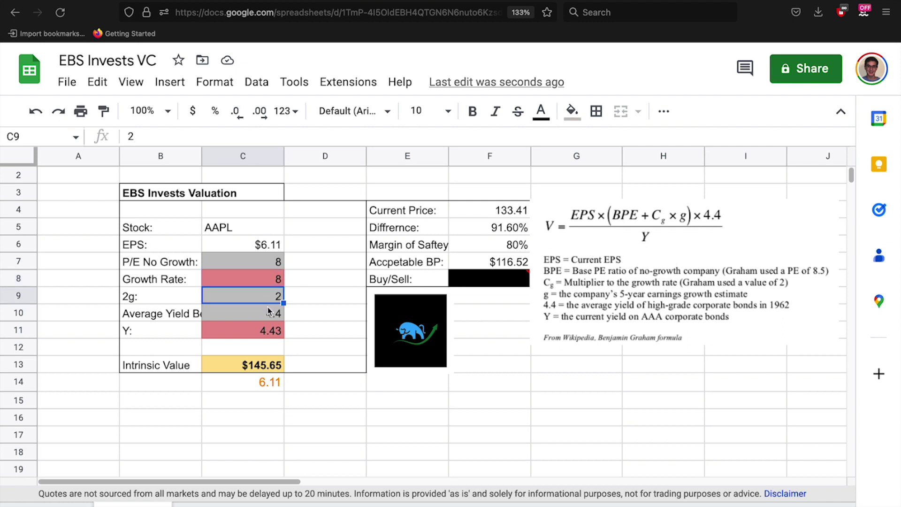
click(268, 313)
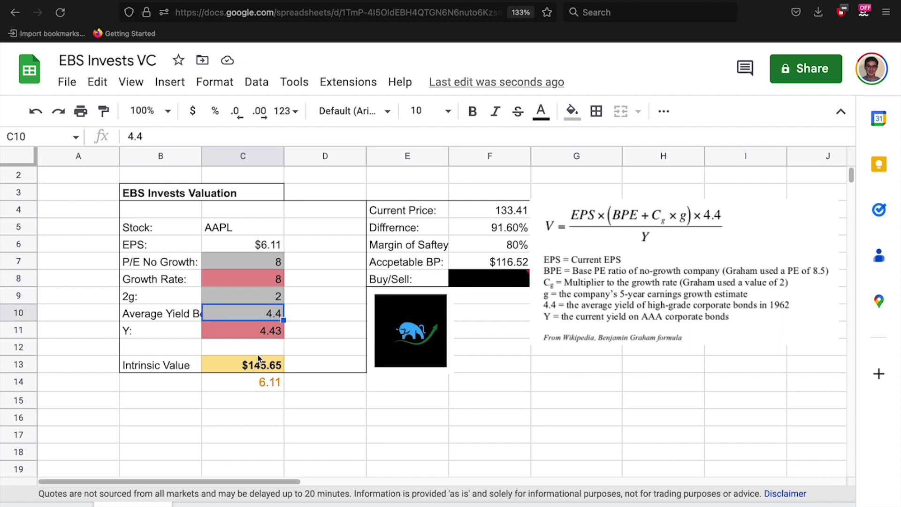
click(268, 334)
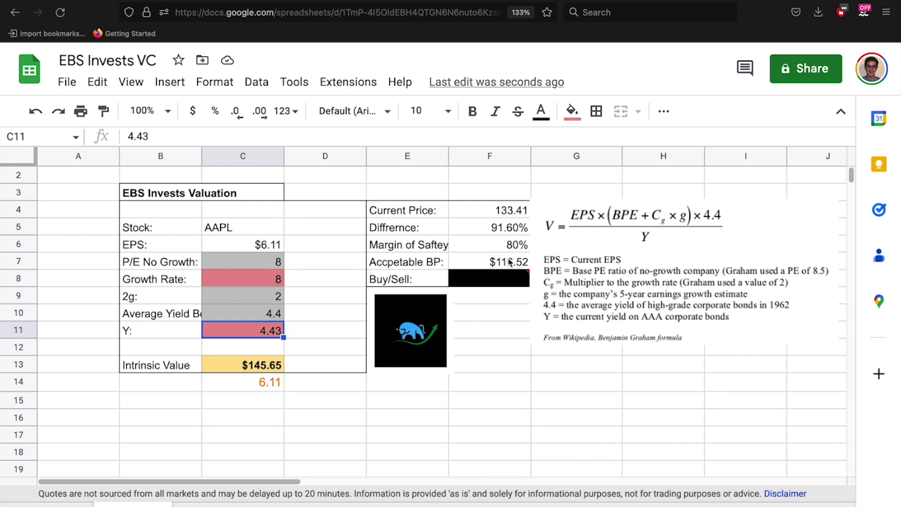
click(478, 332)
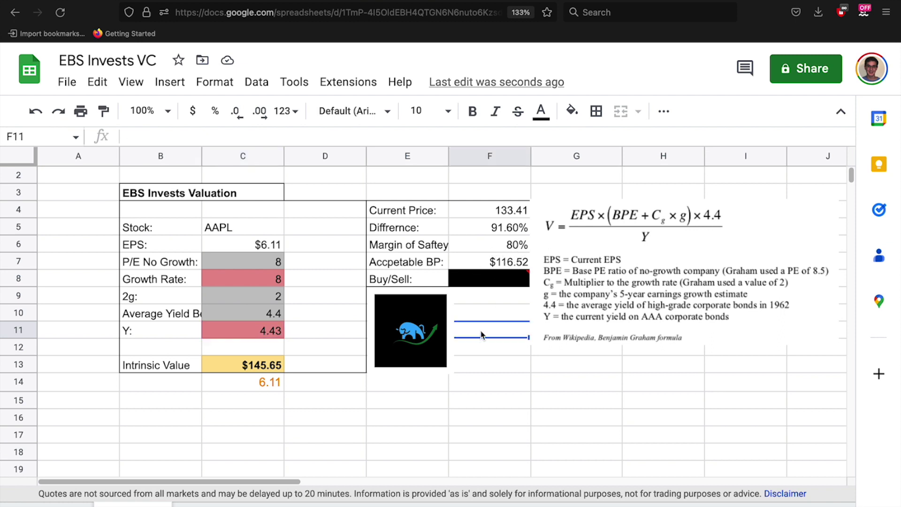